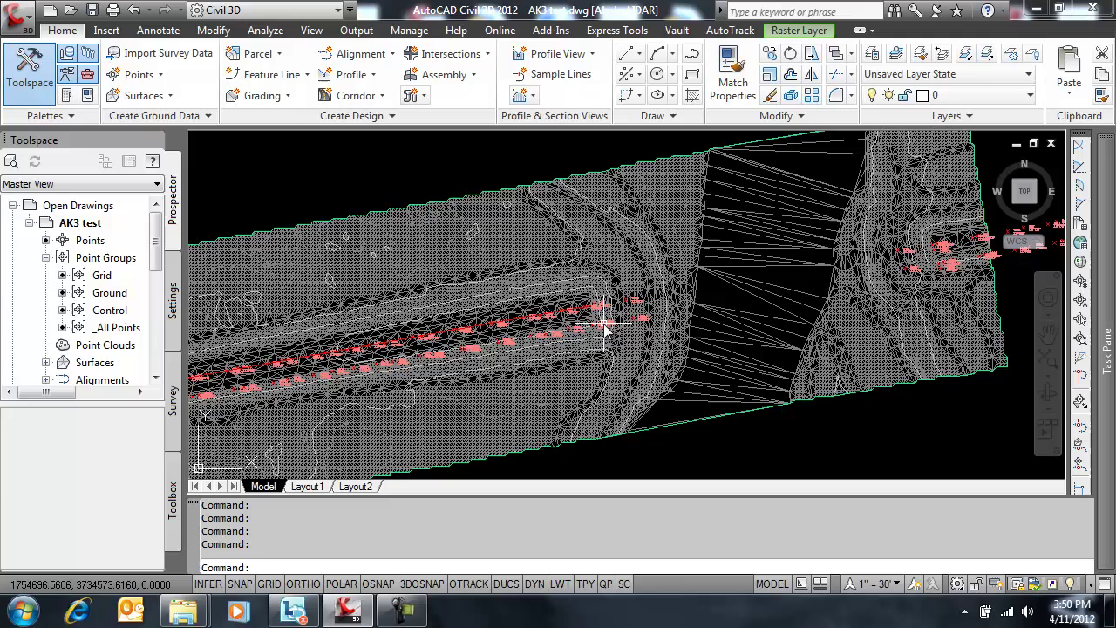
# - Zoom in and out on the misplaced survey points, then bring up the Display Manager layers
pyautogui.scroll(-1, 602, 323)
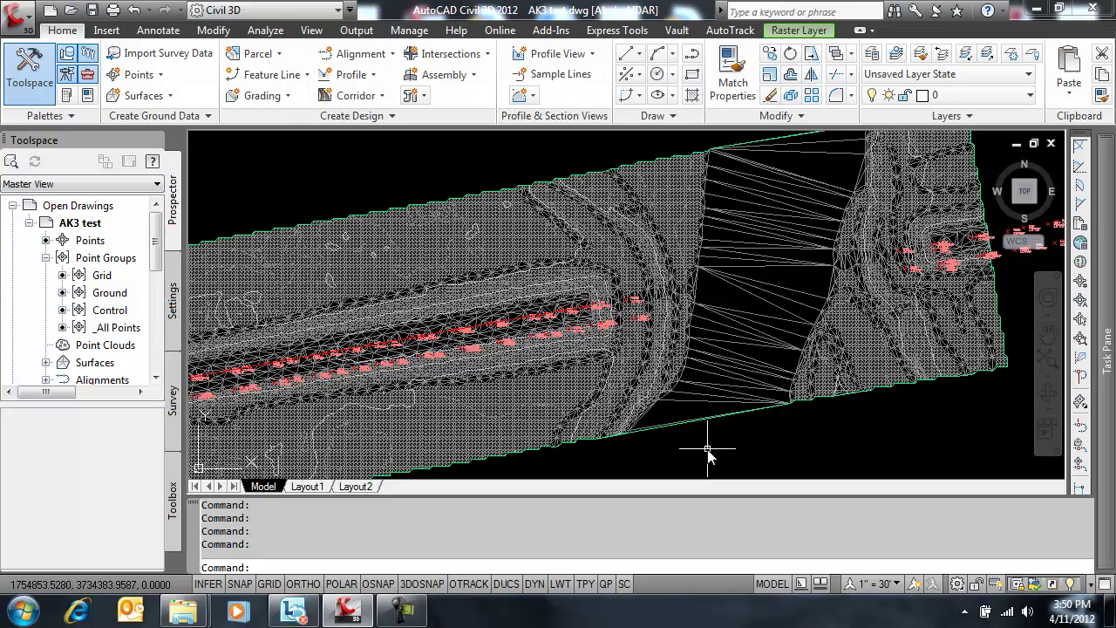
pyautogui.scroll(5, 618, 294)
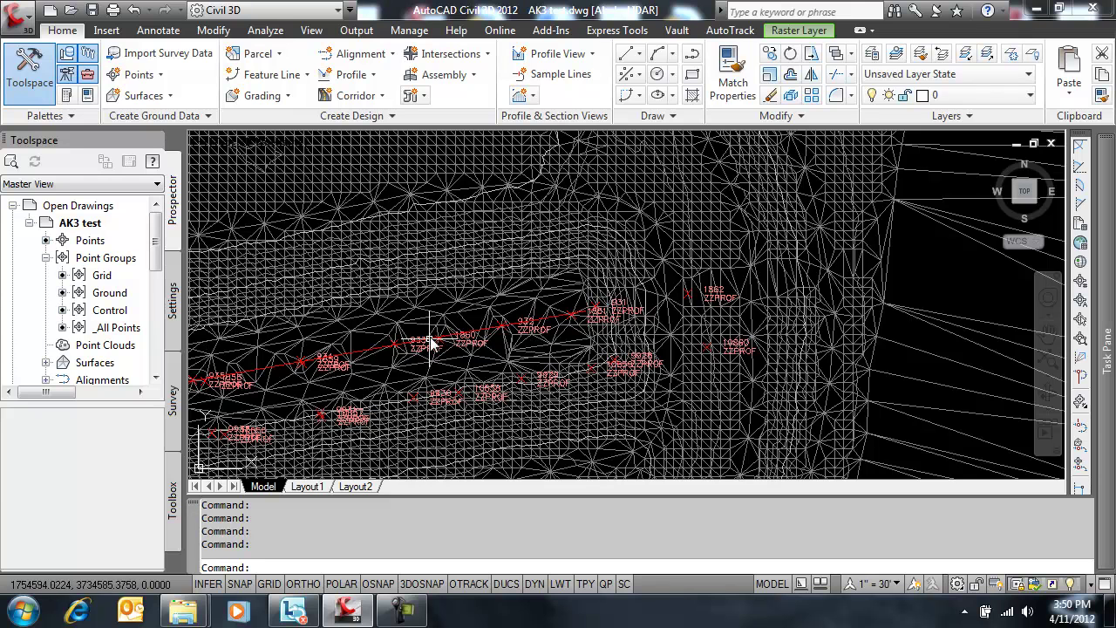
pyautogui.scroll(-2, 441, 329)
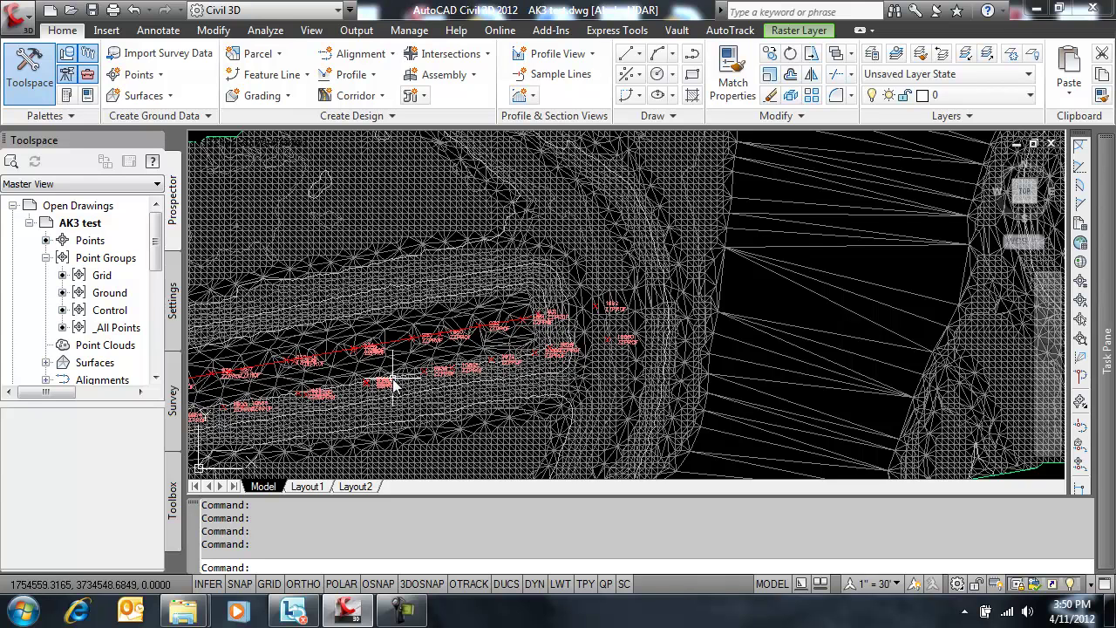
pyautogui.moveTo(364, 393)
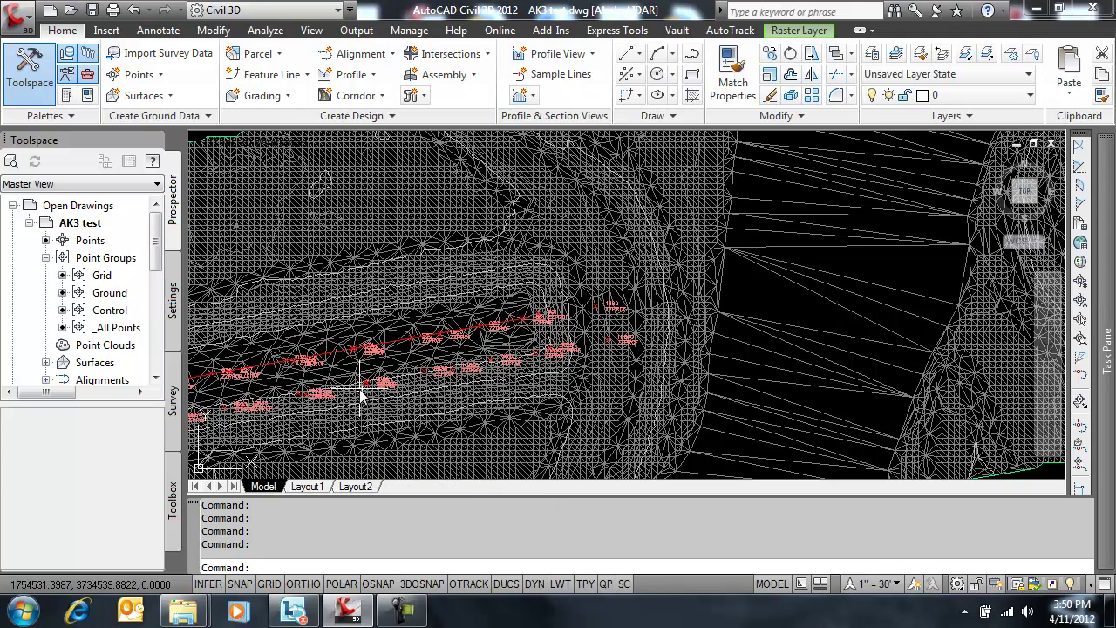
# - Turn on the int_faia5 aerial image layer and zoom to compare the points against it
pyautogui.moveTo(1105, 349)
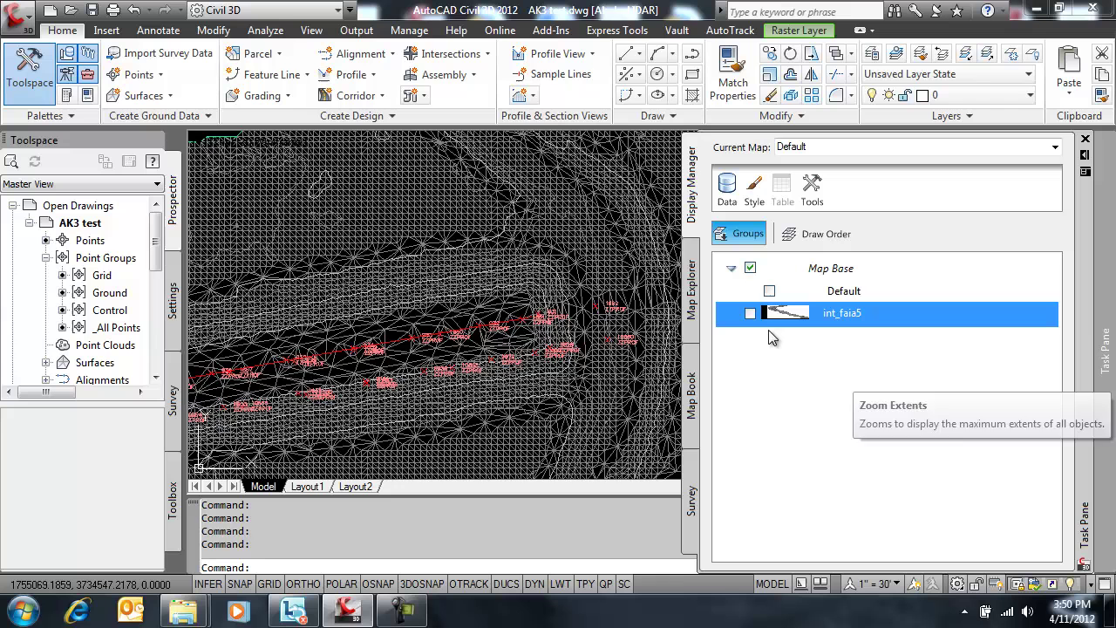
pyautogui.click(749, 315)
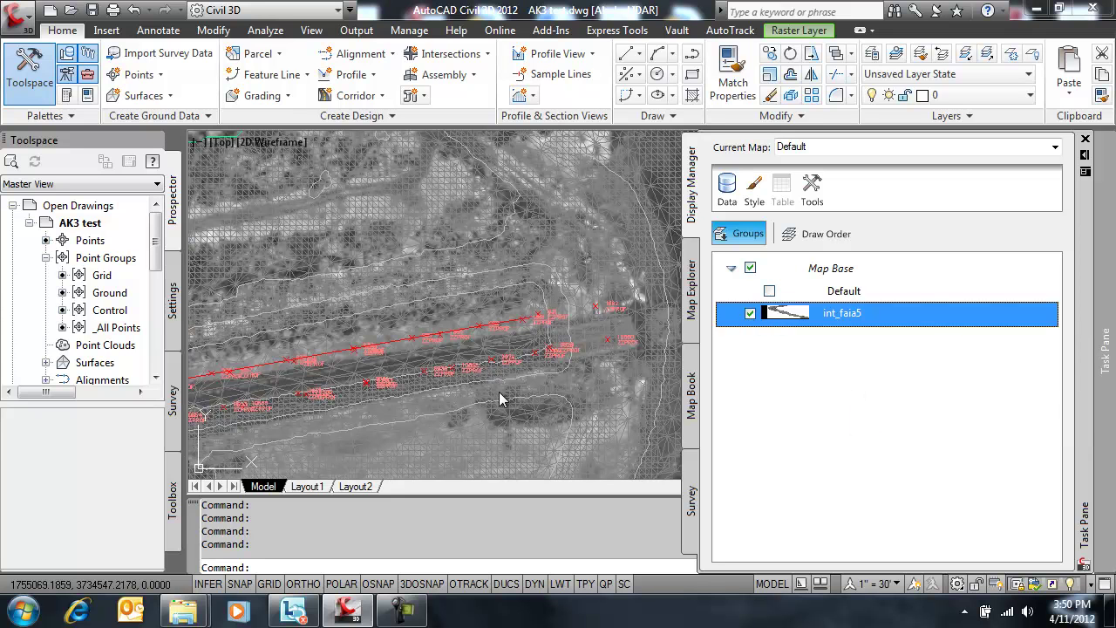
pyautogui.scroll(2, 500, 394)
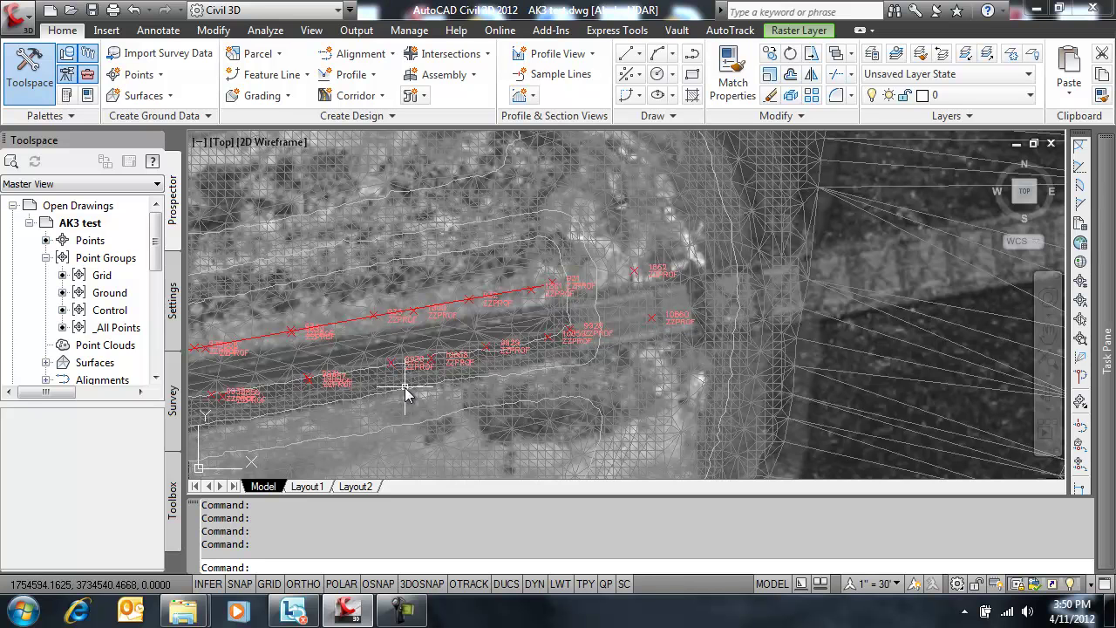
pyautogui.scroll(-1, 405, 388)
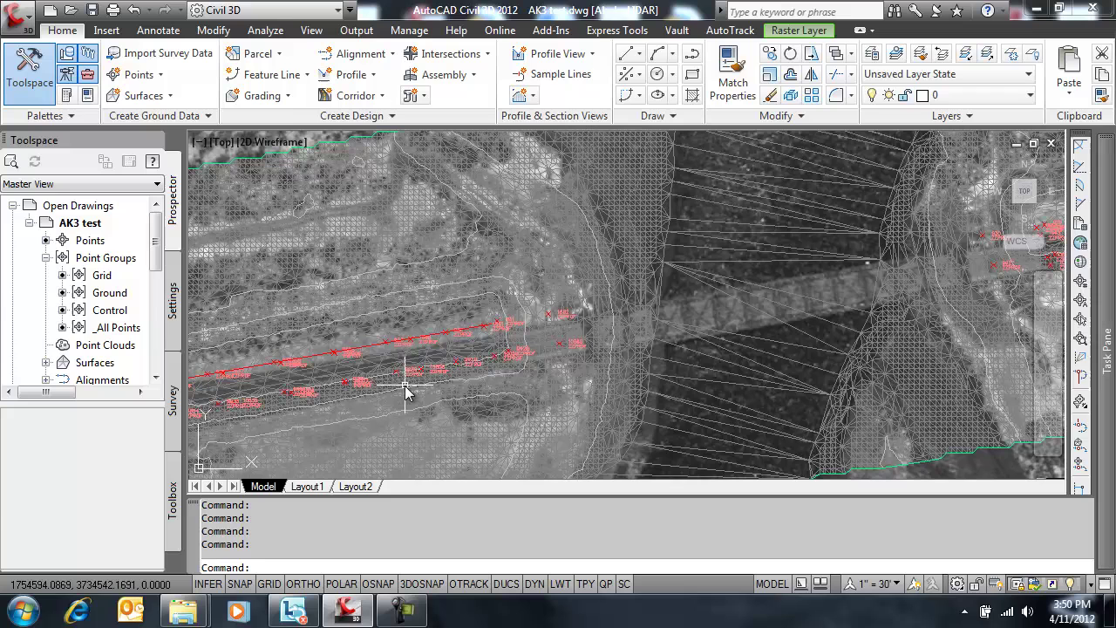
pyautogui.moveTo(505, 412)
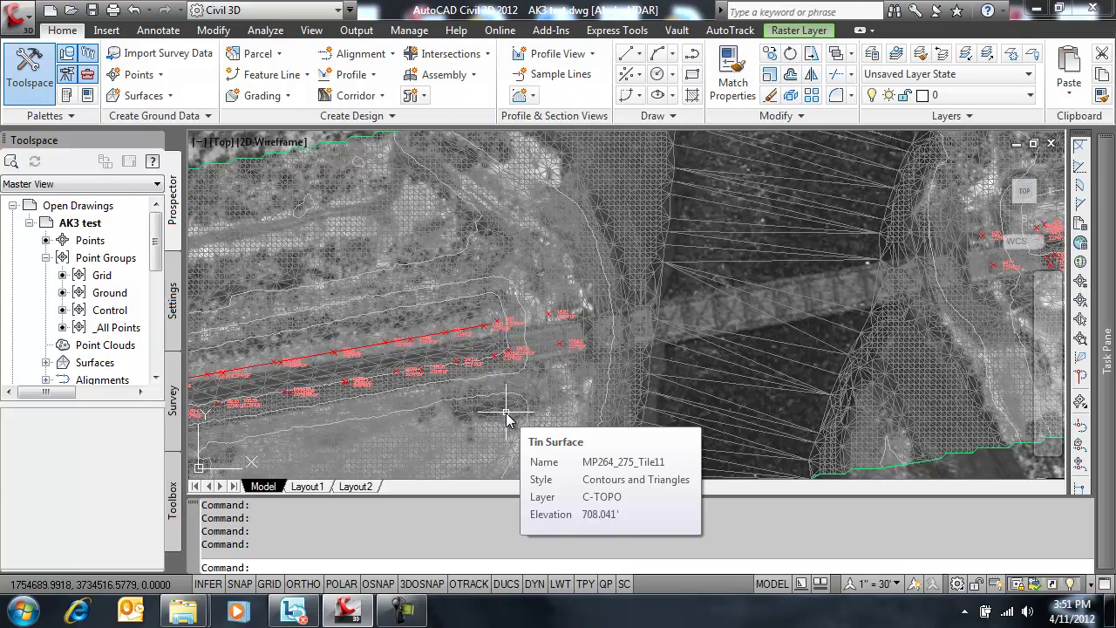
# - Review the AK3 test drawing's Transformation settings, then show the Alaska Test survey database
pyautogui.click(173, 299)
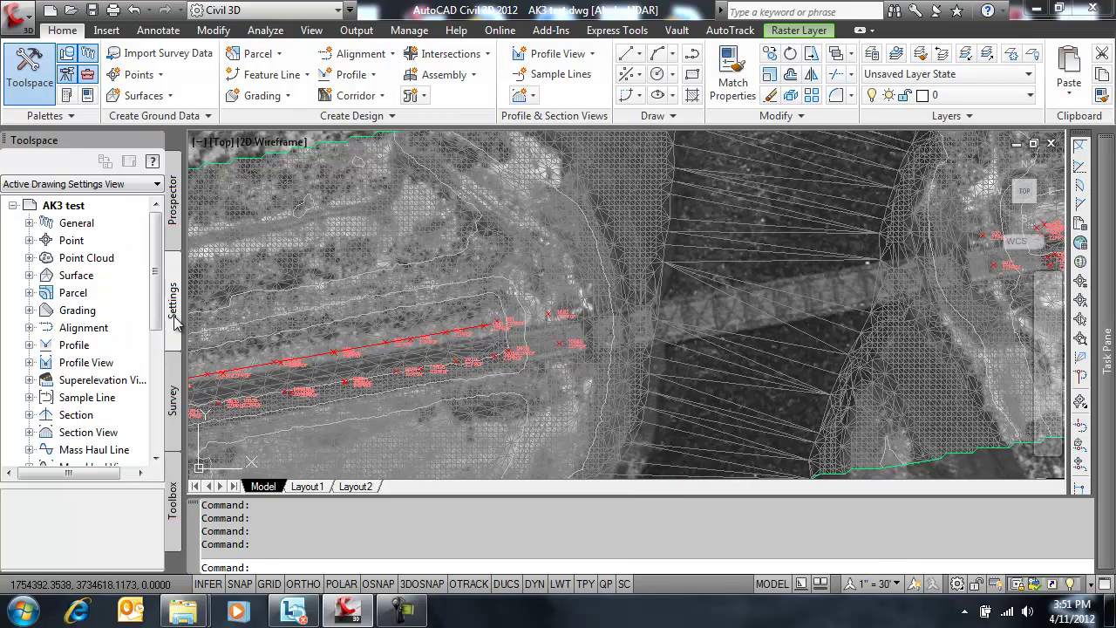
pyautogui.rightClick(77, 206)
pyautogui.click(107, 214)
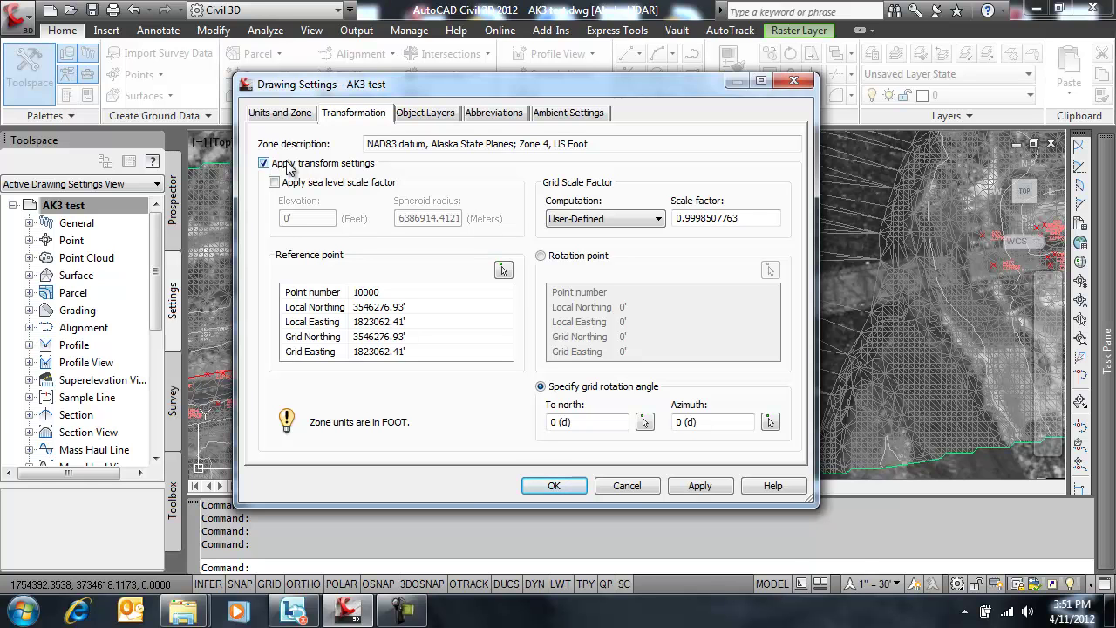
pyautogui.click(628, 485)
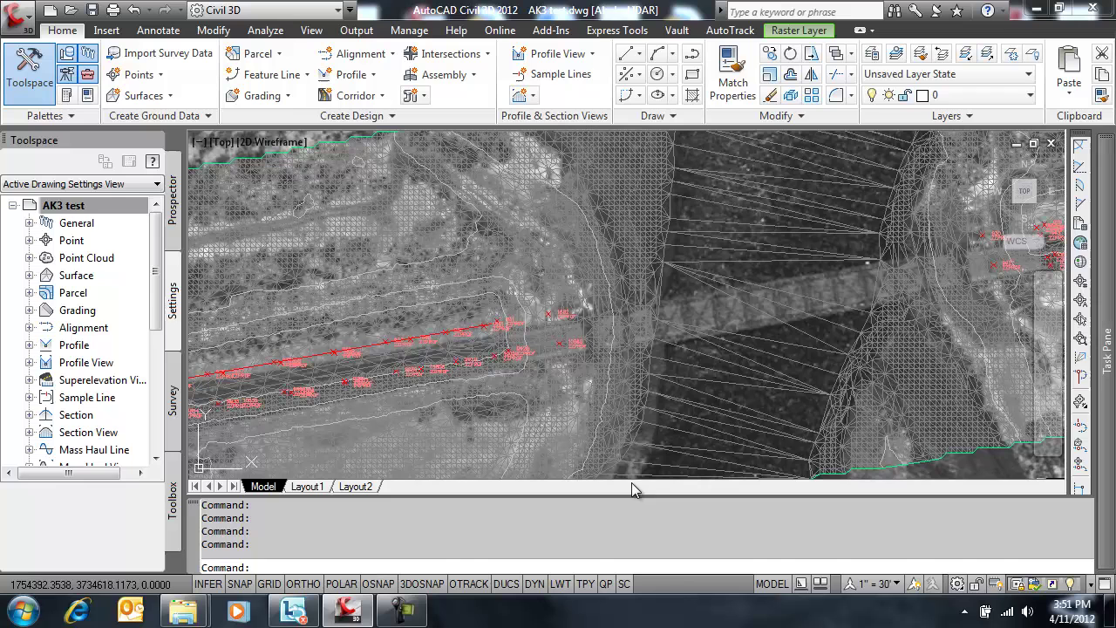
pyautogui.click(178, 400)
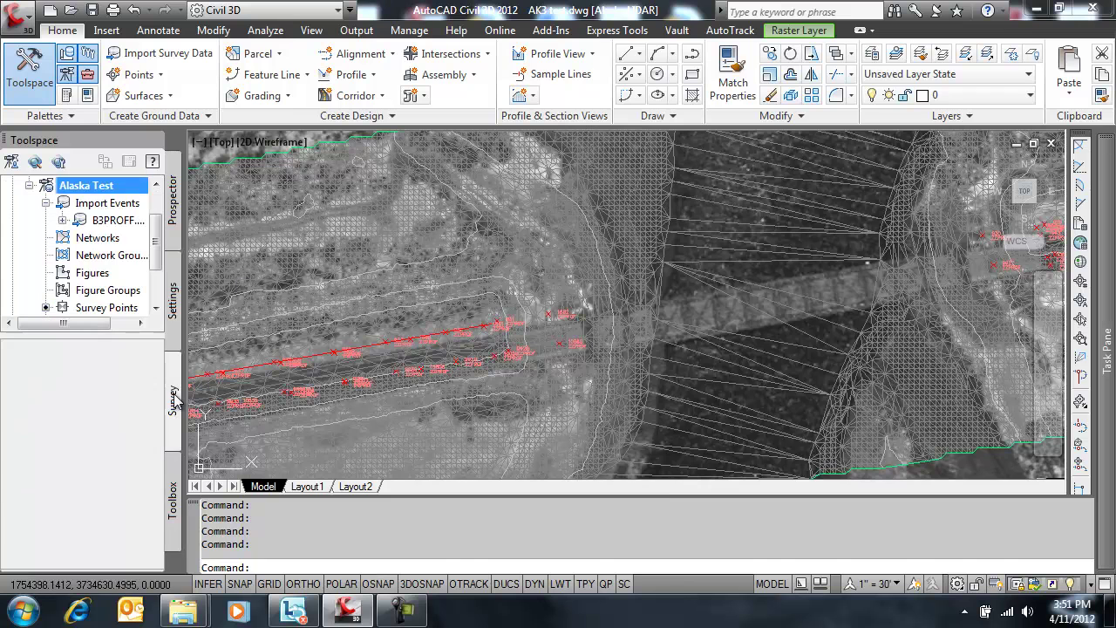
# - Select the B3PROFF.CSV import event and bring up its shortcut menu
pyautogui.click(118, 221)
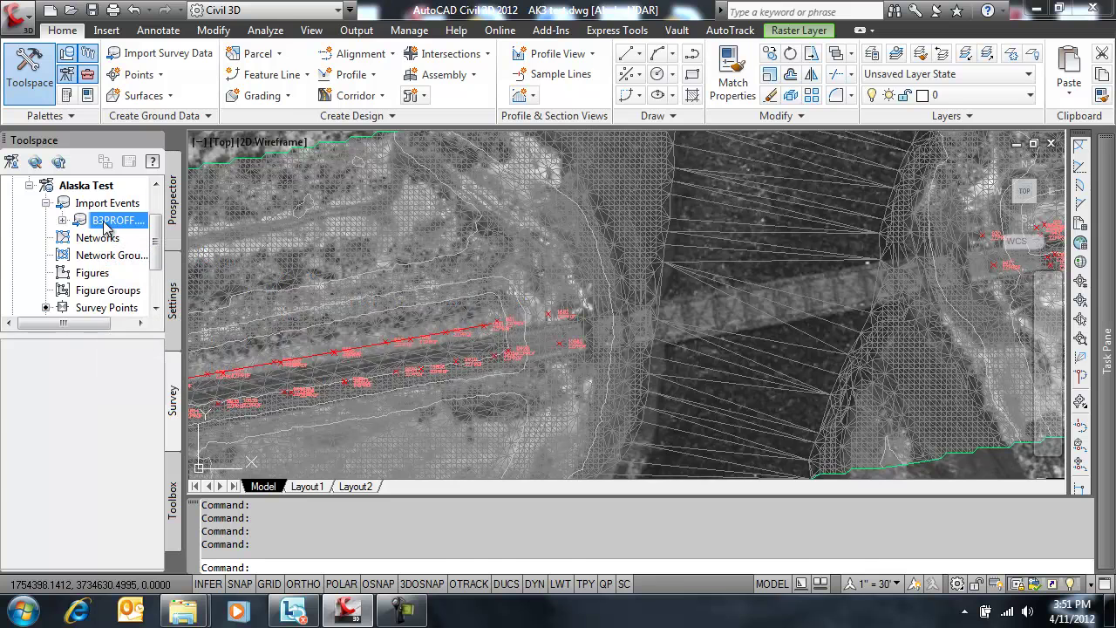
pyautogui.rightClick(107, 226)
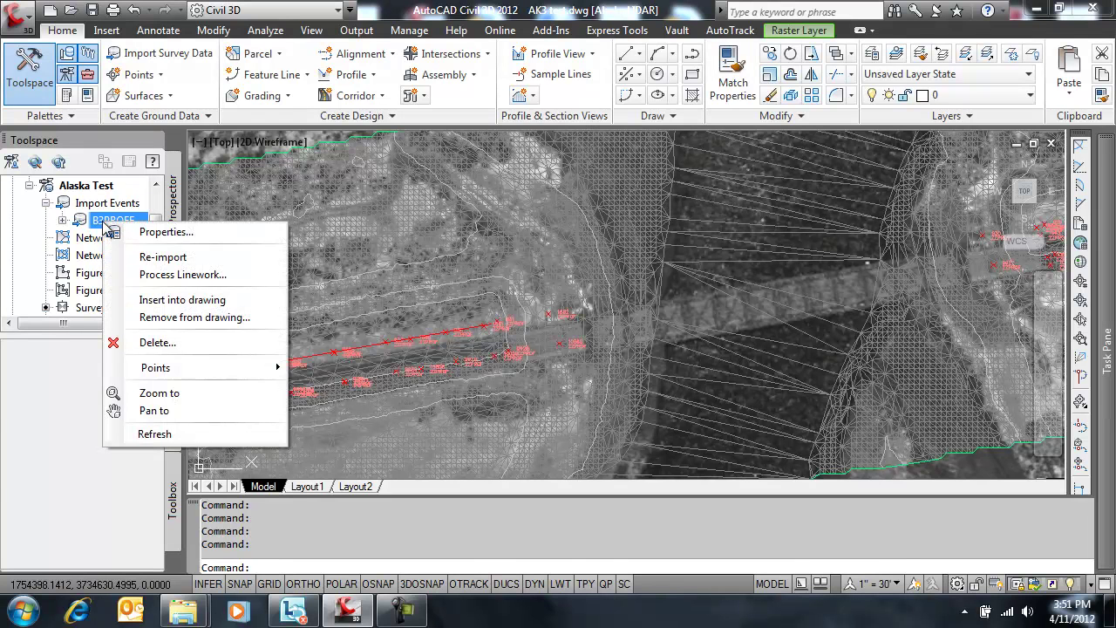
pyautogui.click(97, 228)
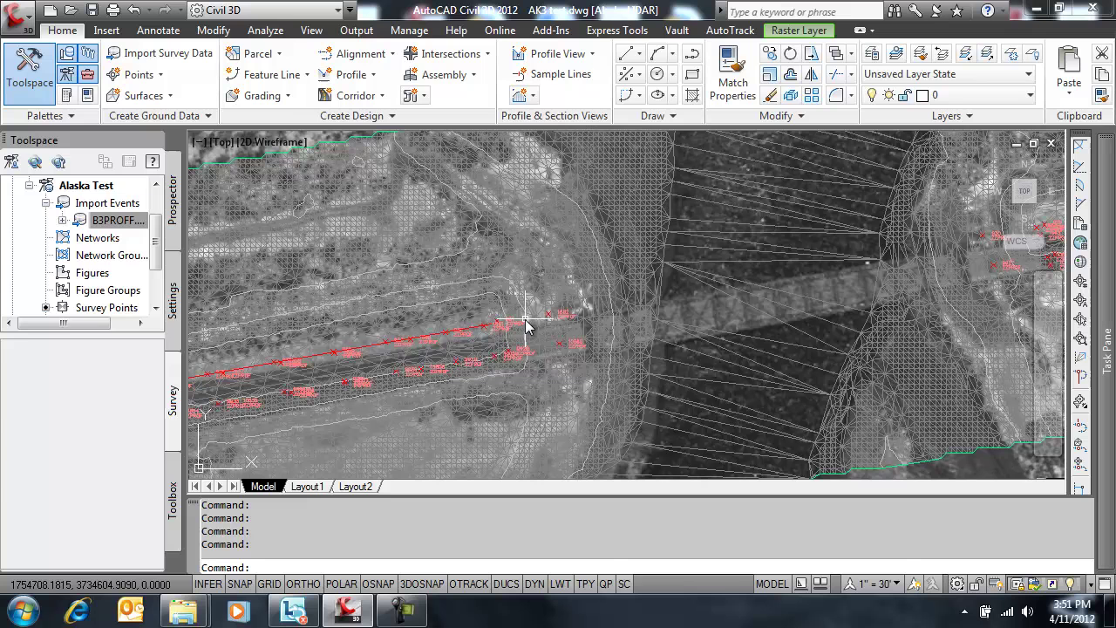
pyautogui.moveTo(527, 327)
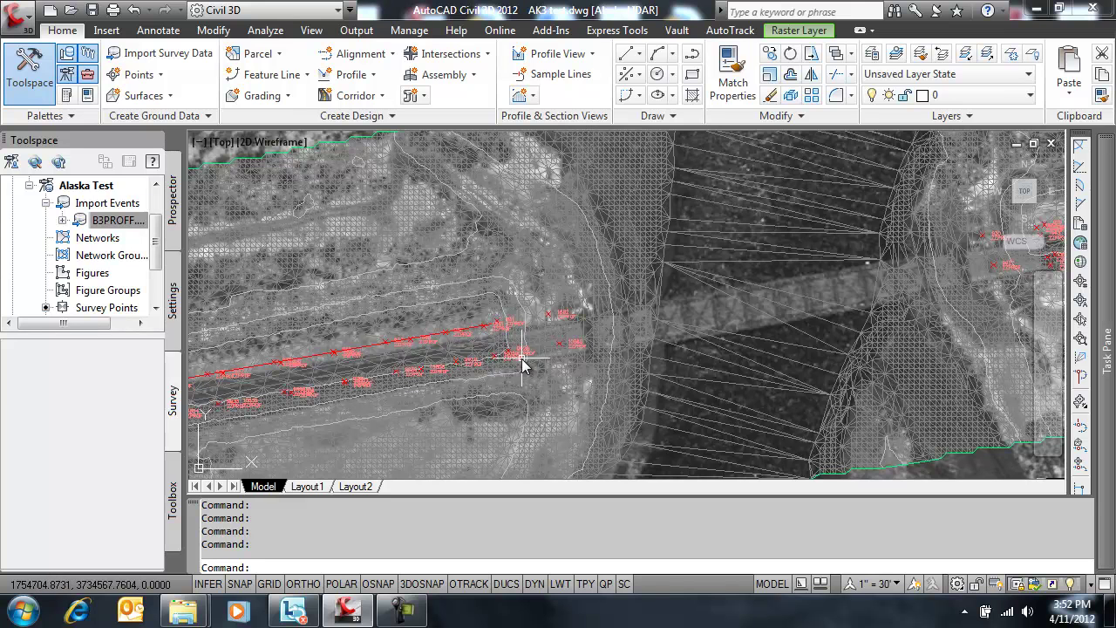
pyautogui.rightClick(125, 223)
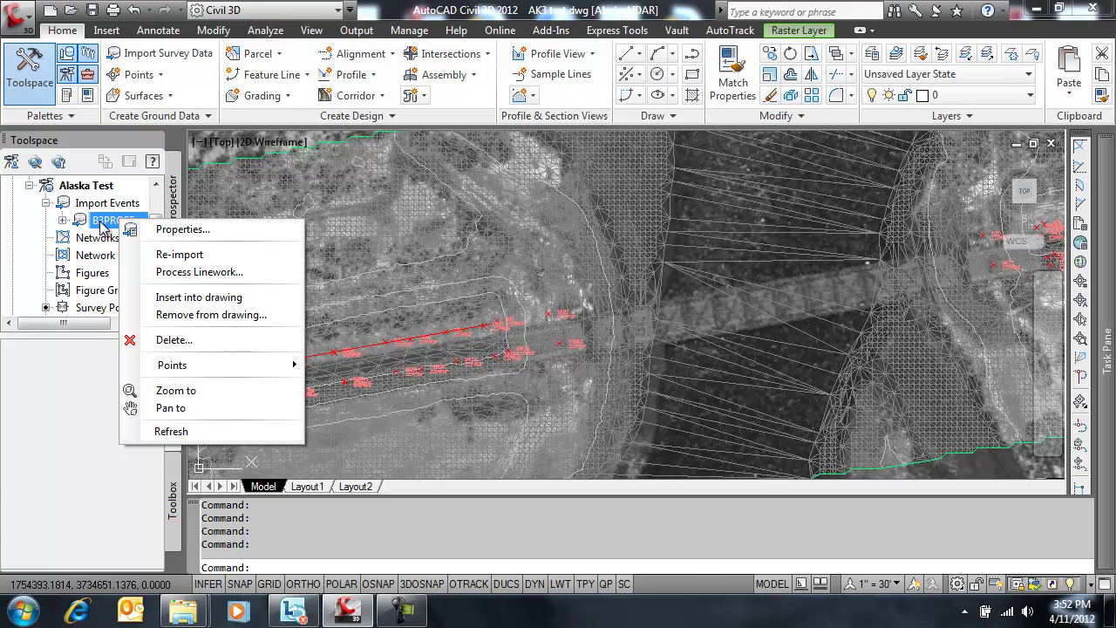
# - Insert the B3PROFF points, resolving duplicate point names for all duplicates after trying new name 20000
pyautogui.moveTo(171, 366)
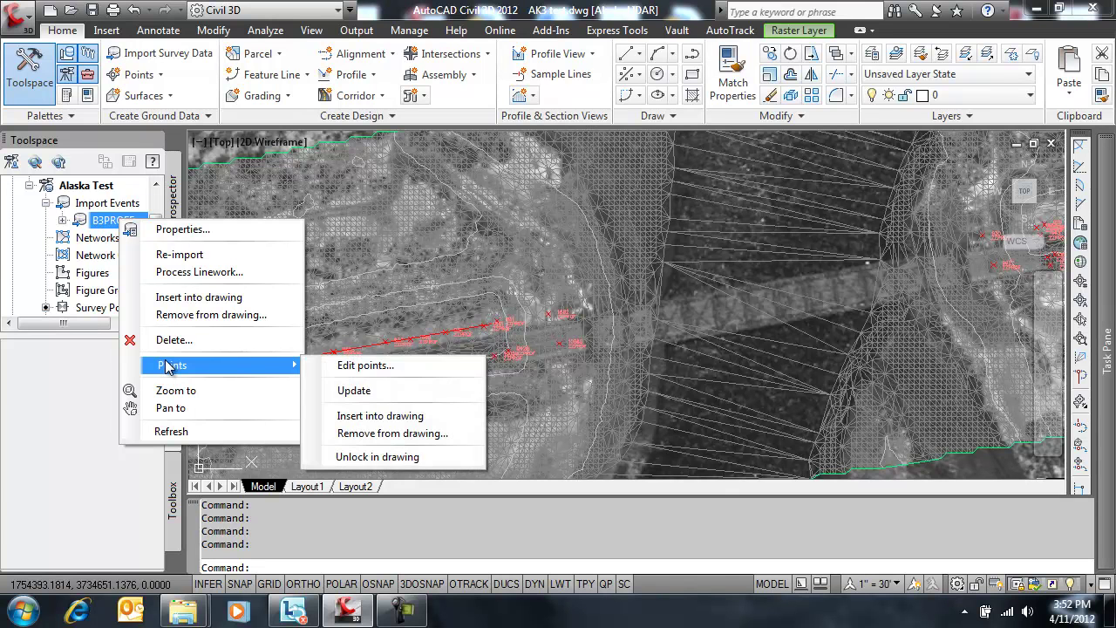
pyautogui.click(383, 414)
pyautogui.click(737, 370)
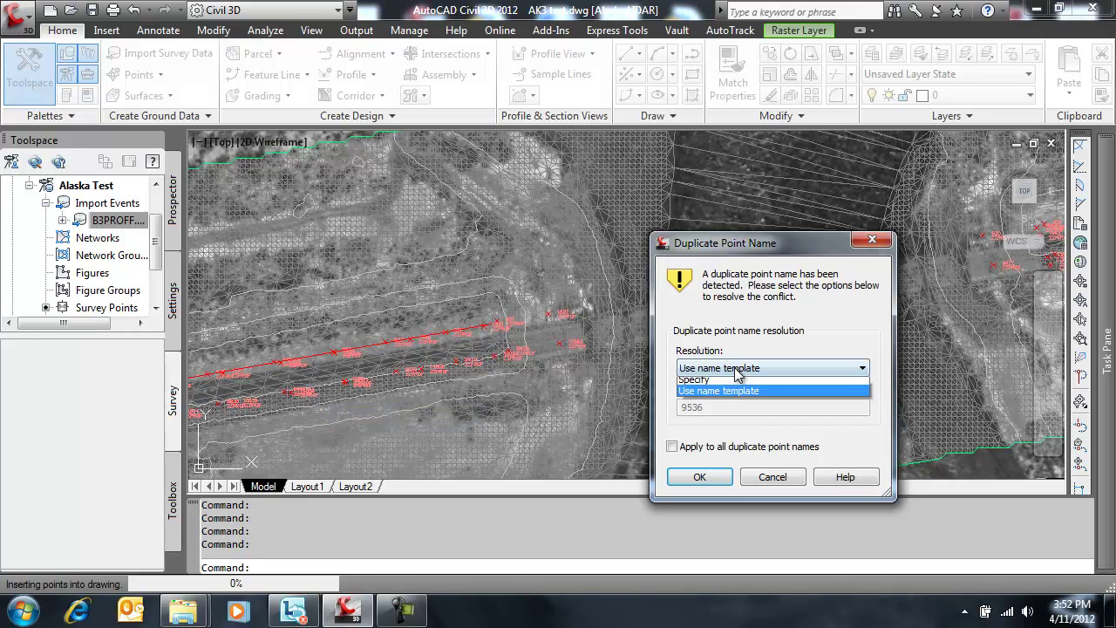
pyautogui.click(737, 388)
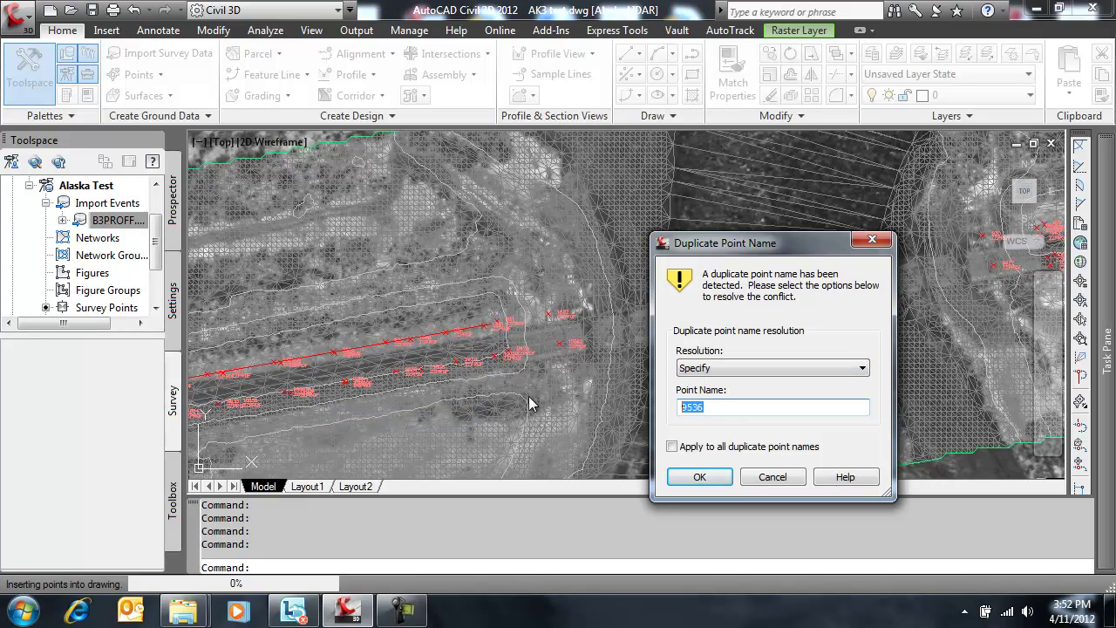
pyautogui.write('2000')
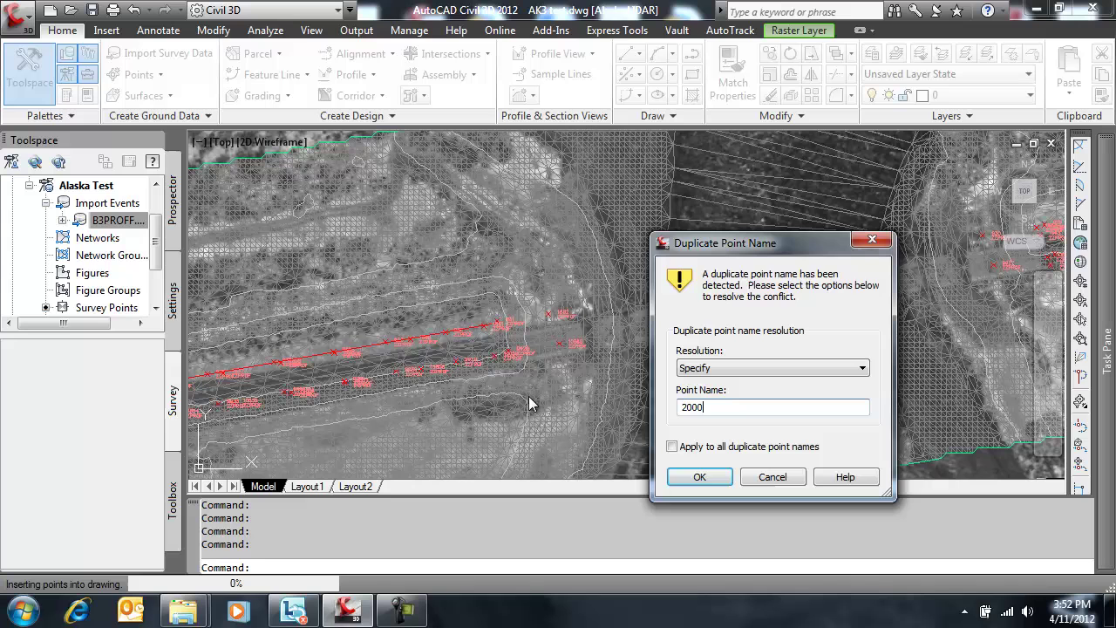
pyautogui.write('0')
pyautogui.click(673, 447)
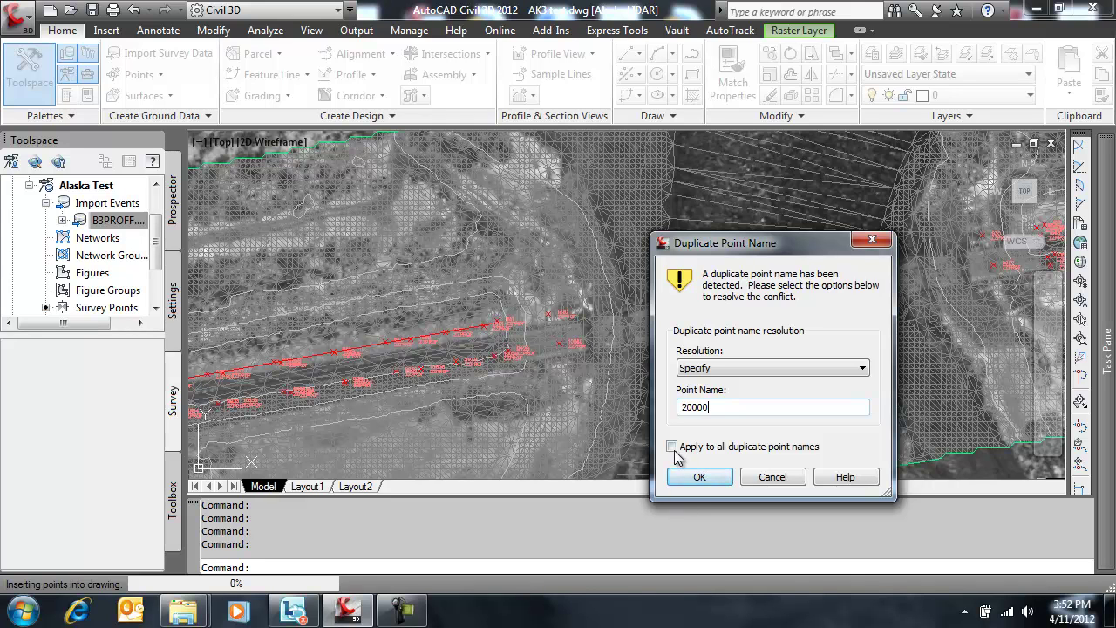
pyautogui.click(700, 477)
pyautogui.click(731, 373)
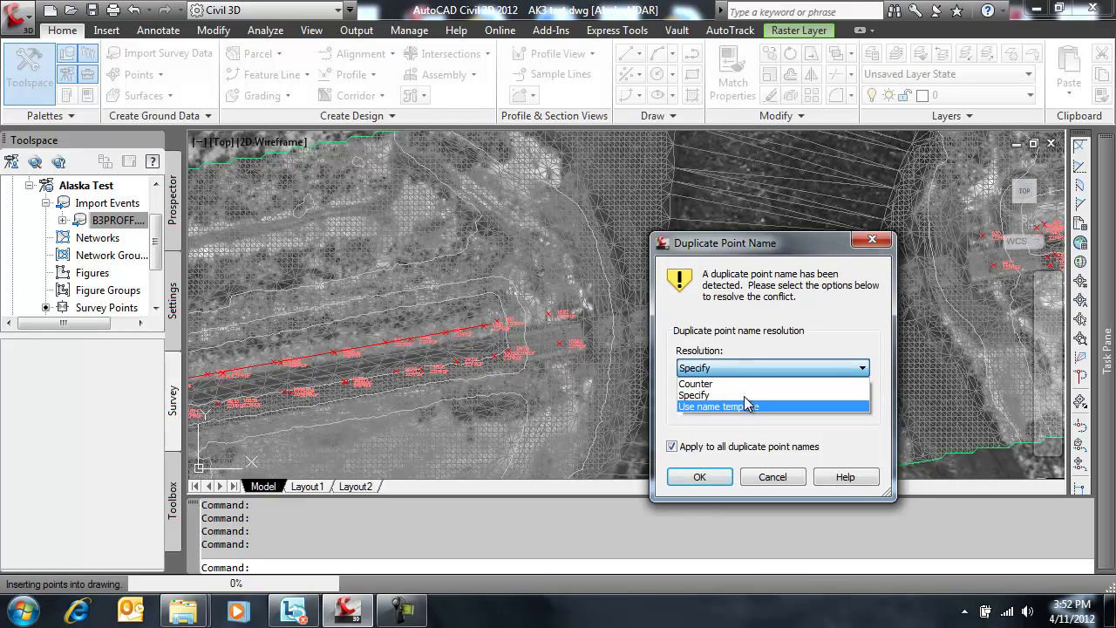
pyautogui.click(744, 406)
pyautogui.click(713, 476)
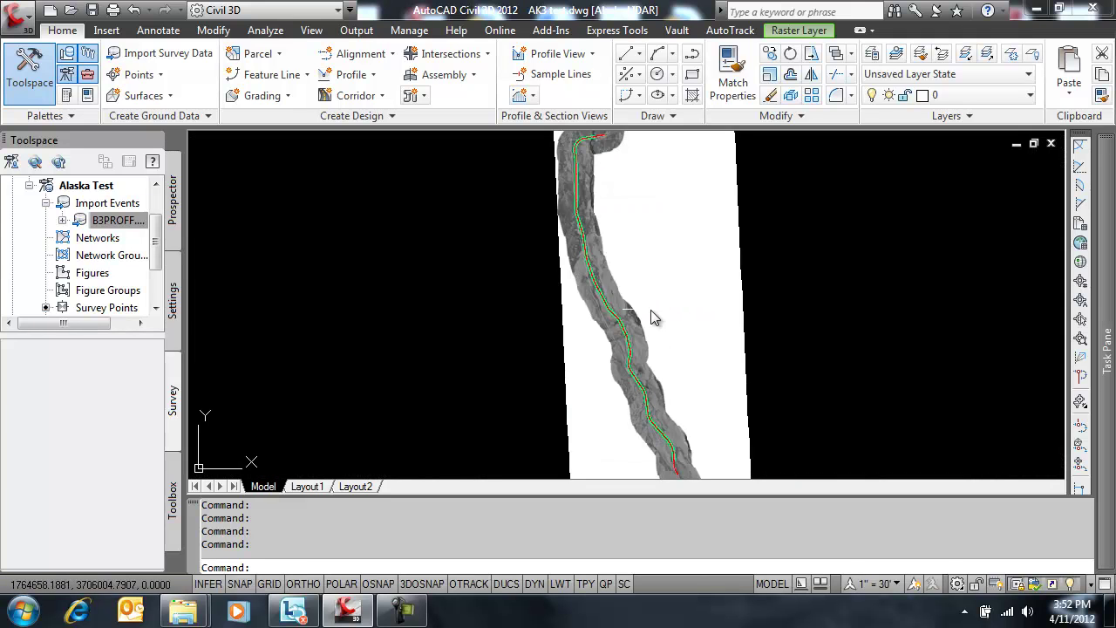
# - Window-zoom with ZW onto the top of the corridor
pyautogui.write('zw')
pyautogui.press('Return')
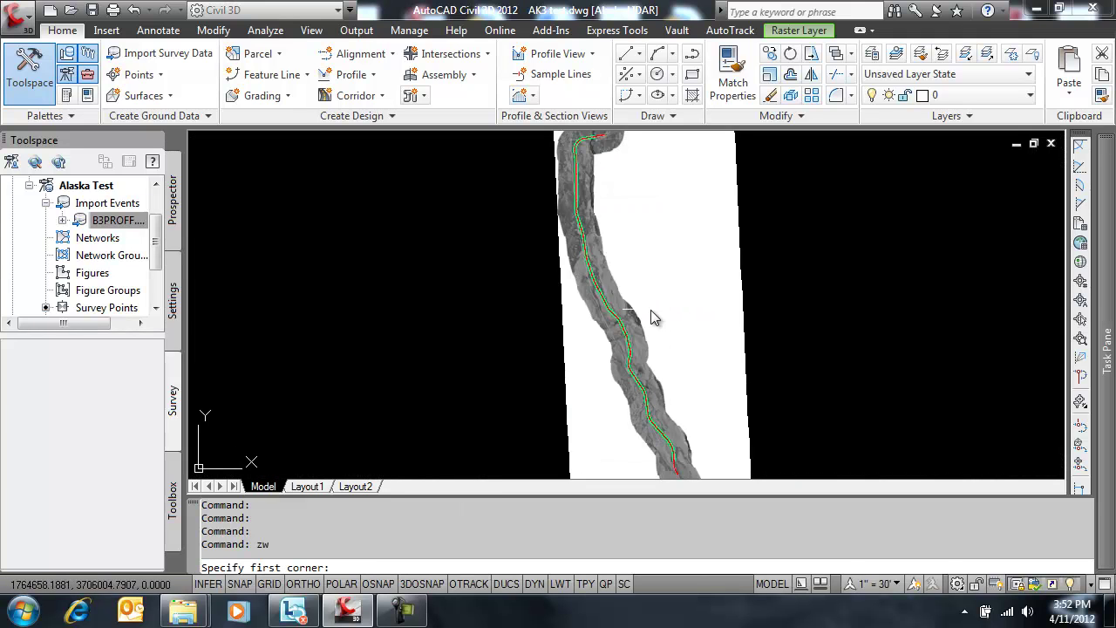
pyautogui.click(602, 157)
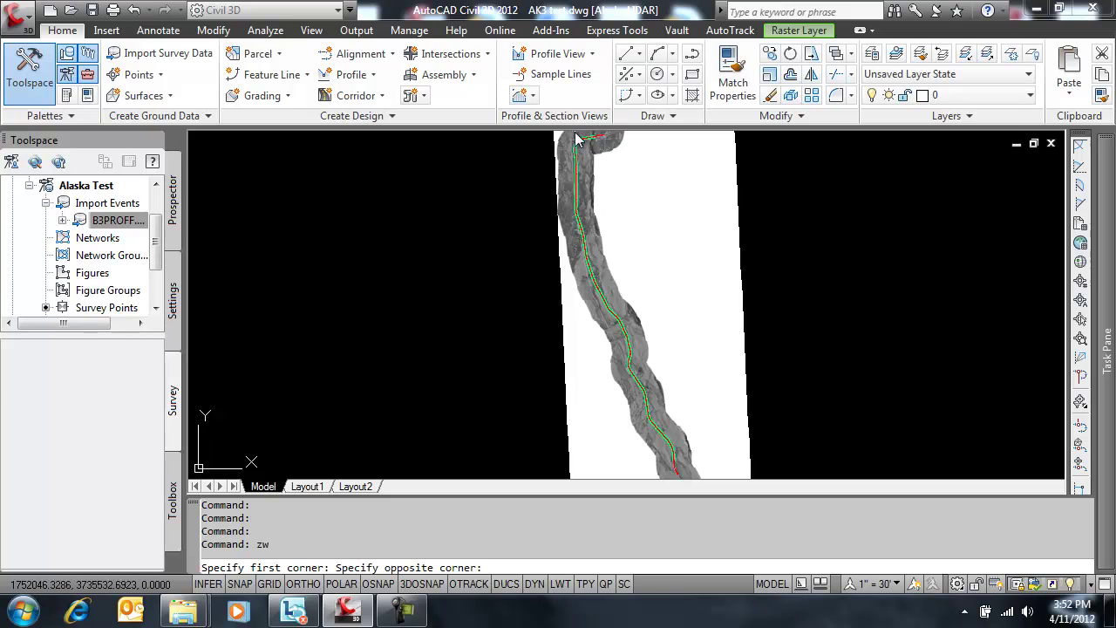
pyautogui.click(602, 157)
pyautogui.scroll(5, 679, 255)
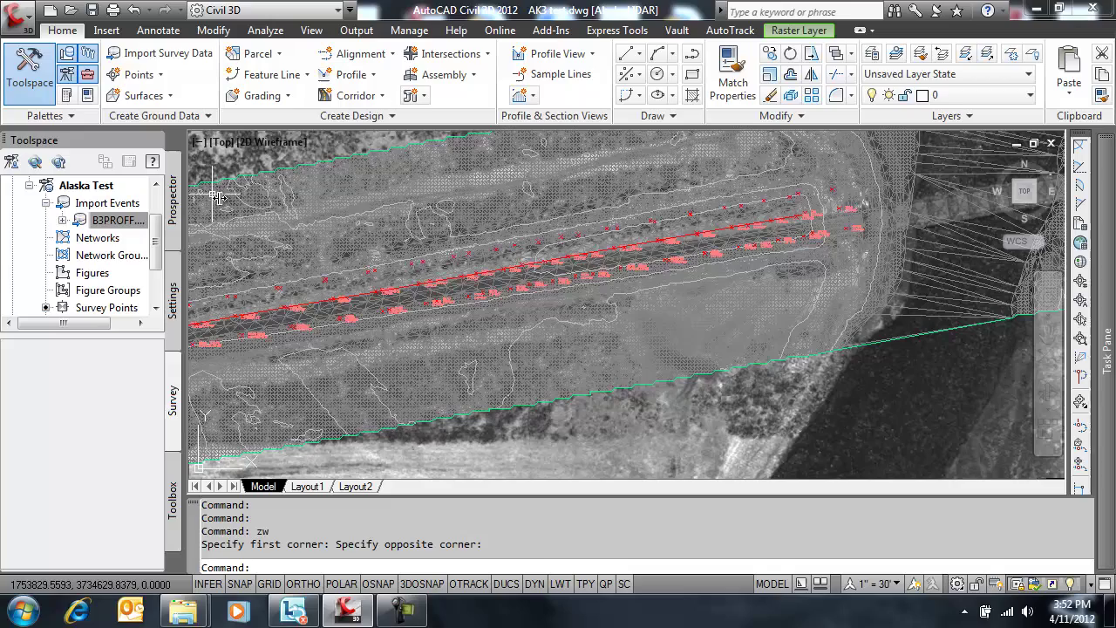
pyautogui.press('Escape')
# - Pan and zoom along the corridor and select a survey point beside the red centreline
pyautogui.scroll(2, 543, 312)
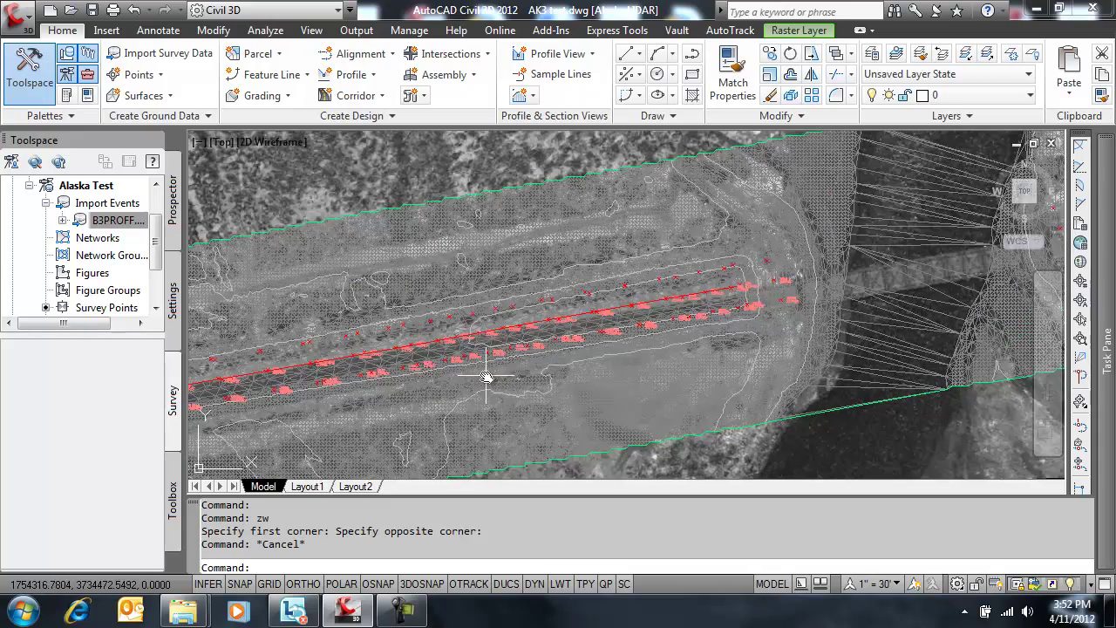
pyautogui.moveTo(486, 379); pyautogui.dragTo(613, 352, button='middle')
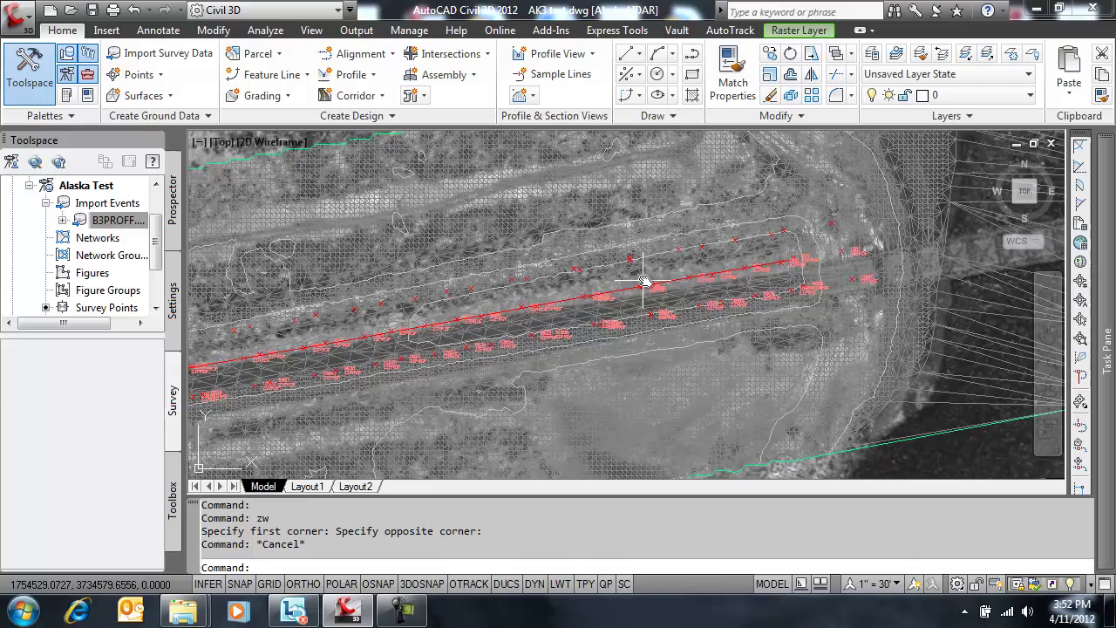
pyautogui.scroll(3, 686, 276)
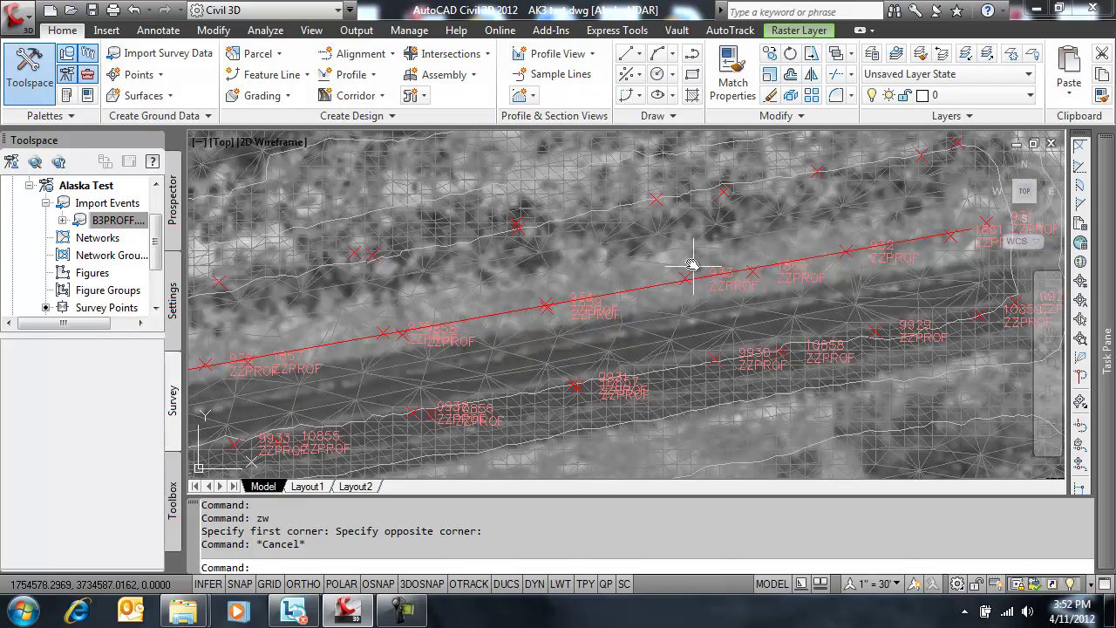
pyautogui.click(656, 201)
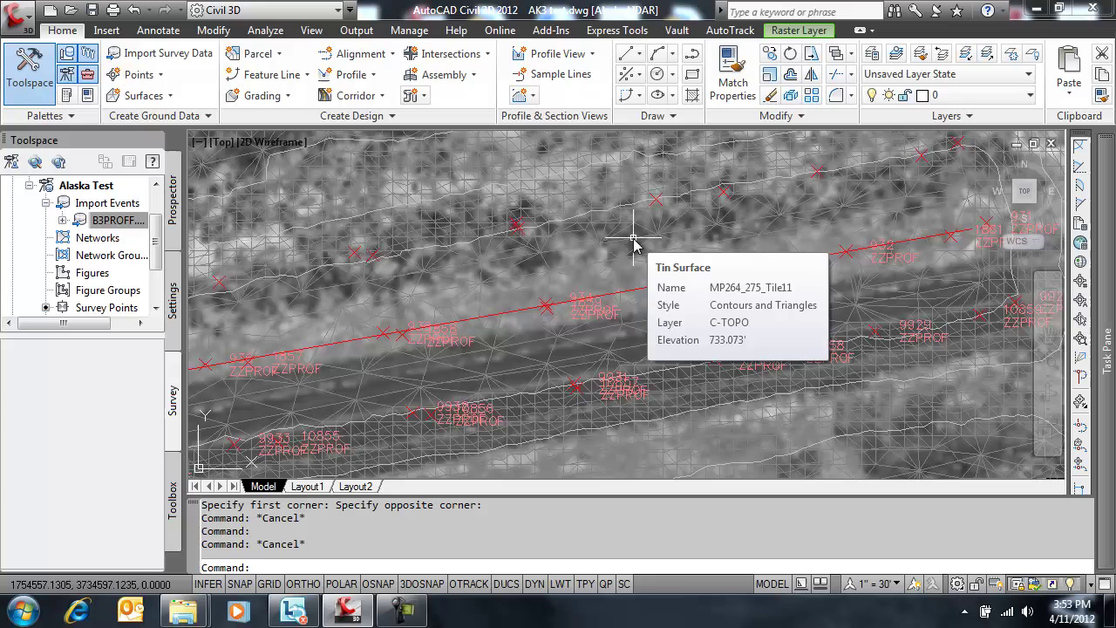
pyautogui.moveTo(694, 286)
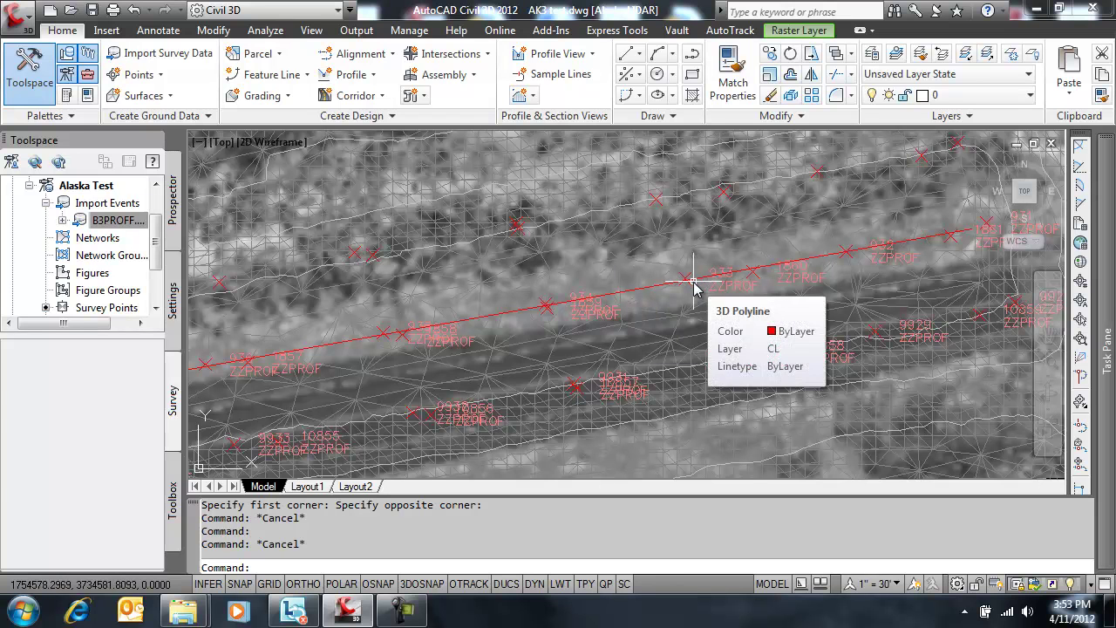
pyautogui.scroll(-2, 694, 286)
# - Open the survey point above the centreline in the Panorama Point Editor
pyautogui.click(669, 230)
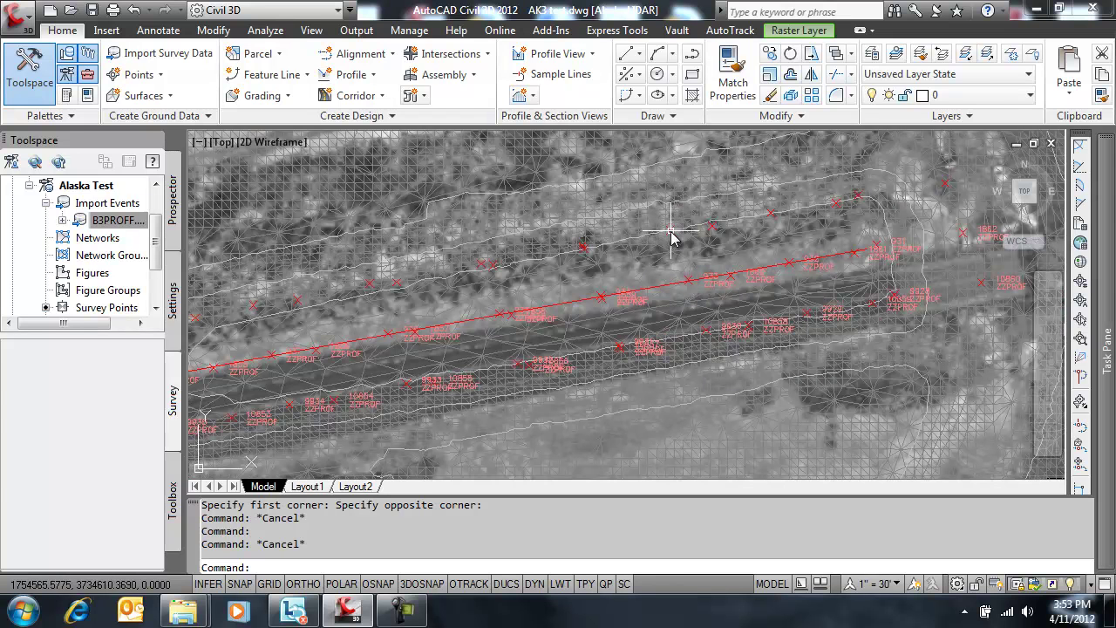
pyautogui.moveTo(672, 232)
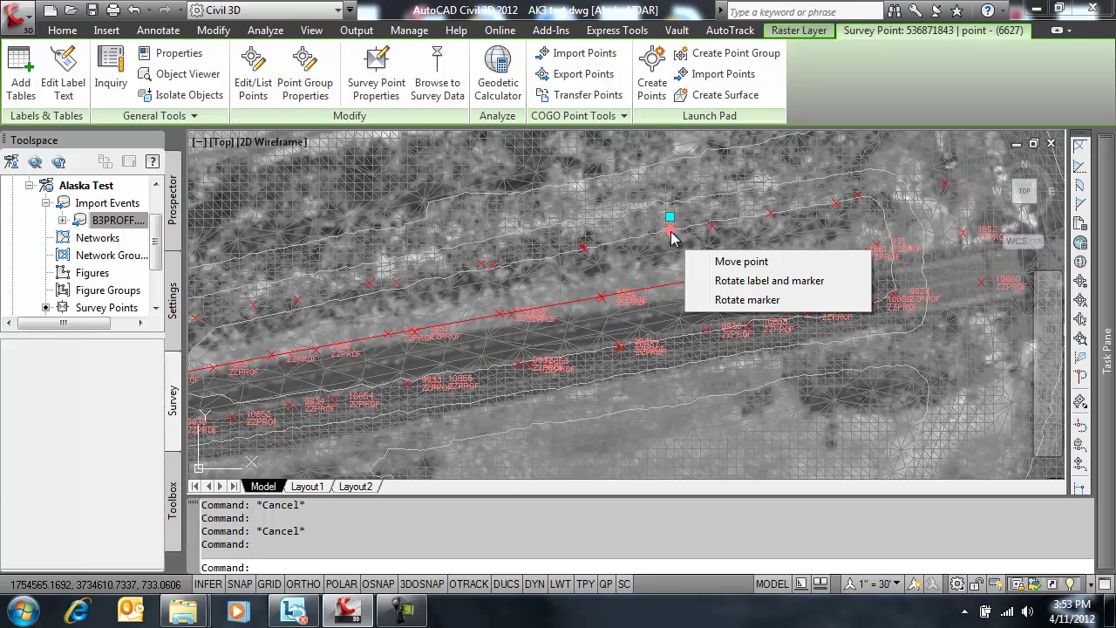
pyautogui.rightClick(670, 234)
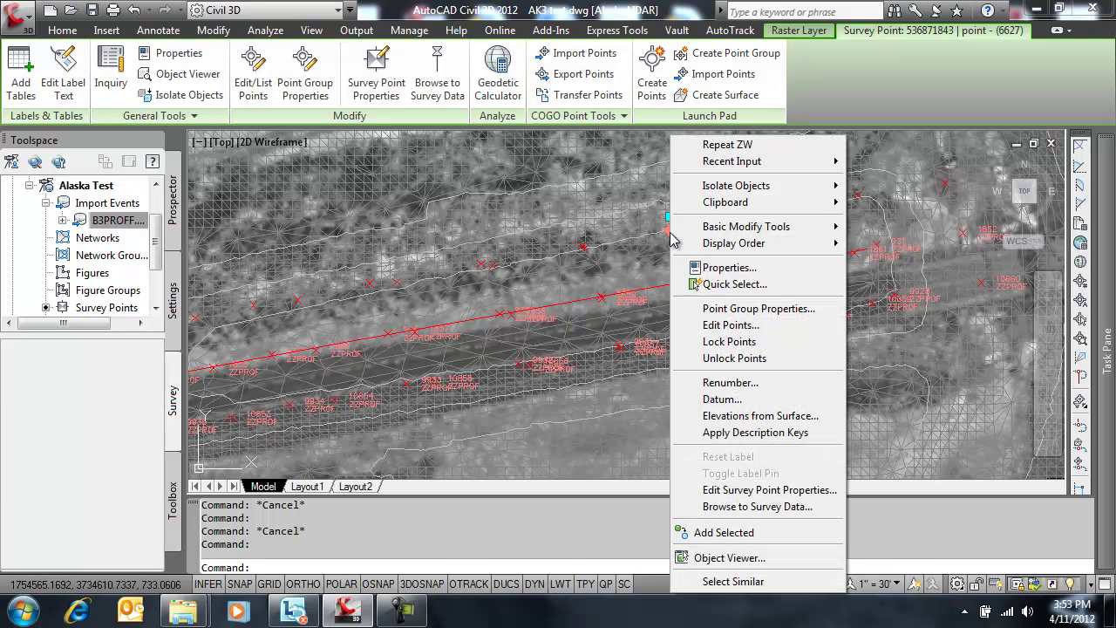
pyautogui.click(737, 324)
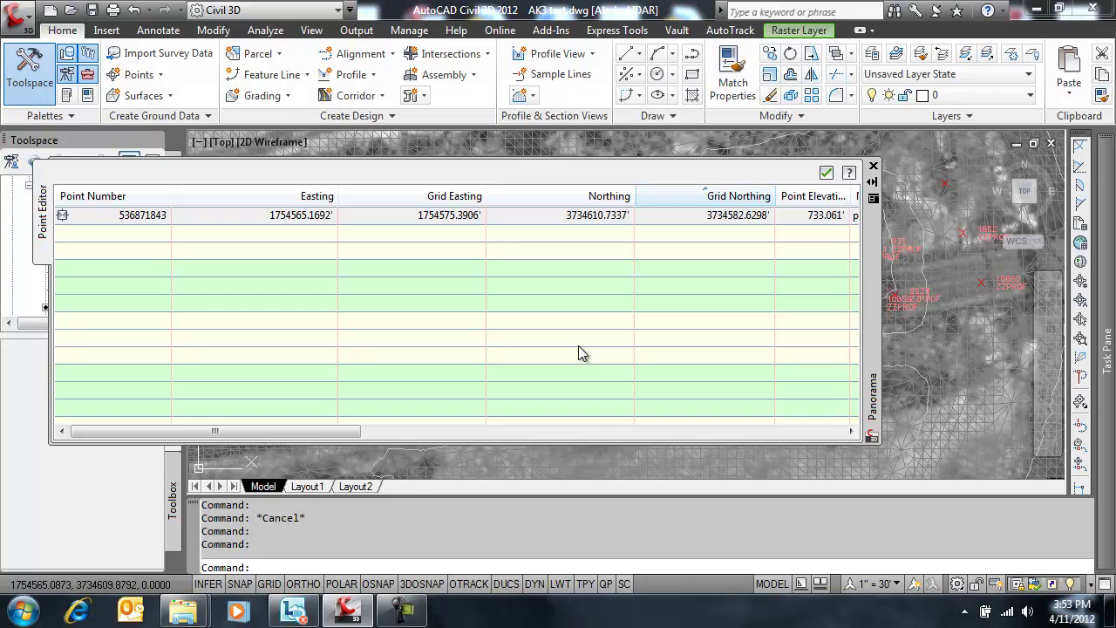
# - Compare point 536871843's Easting and Northing with its Grid Easting and Grid Northing columns
pyautogui.click(423, 218)
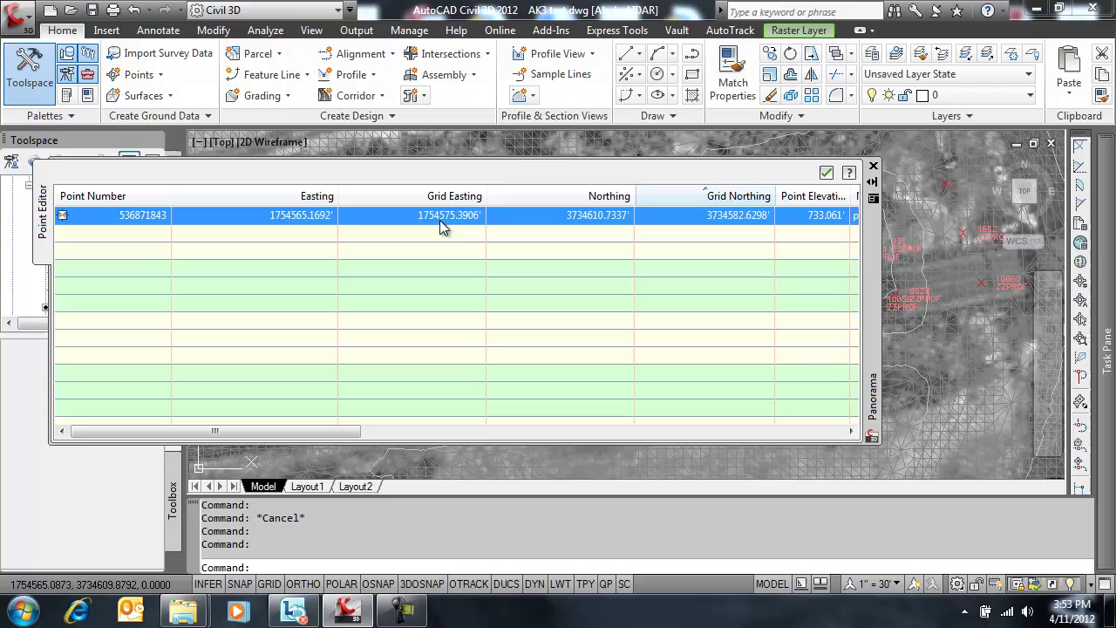
pyautogui.click(298, 202)
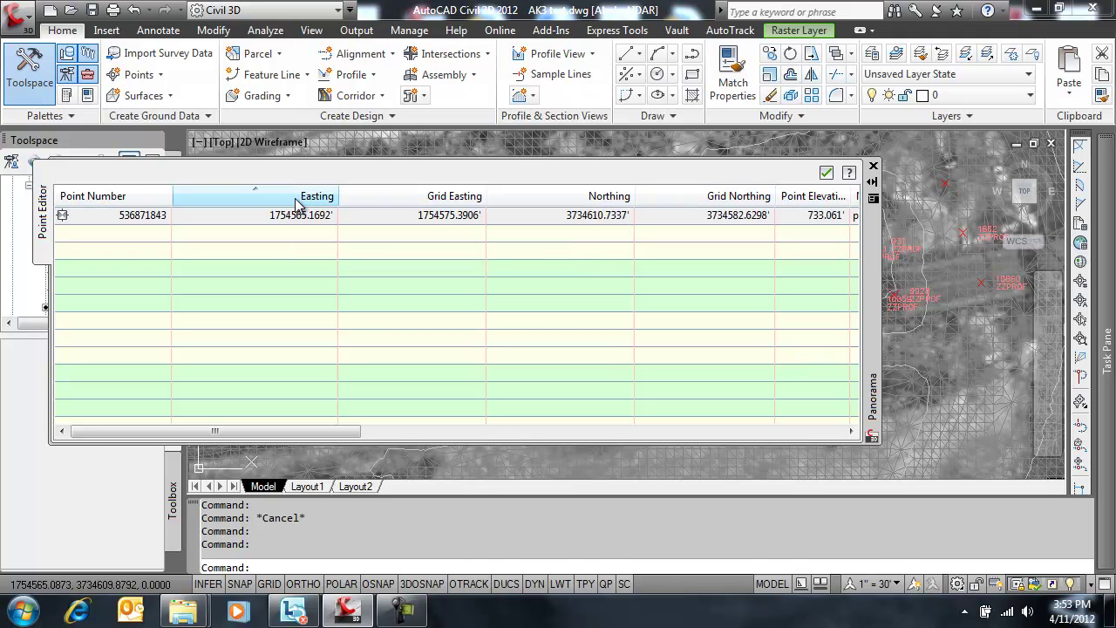
pyautogui.click(561, 202)
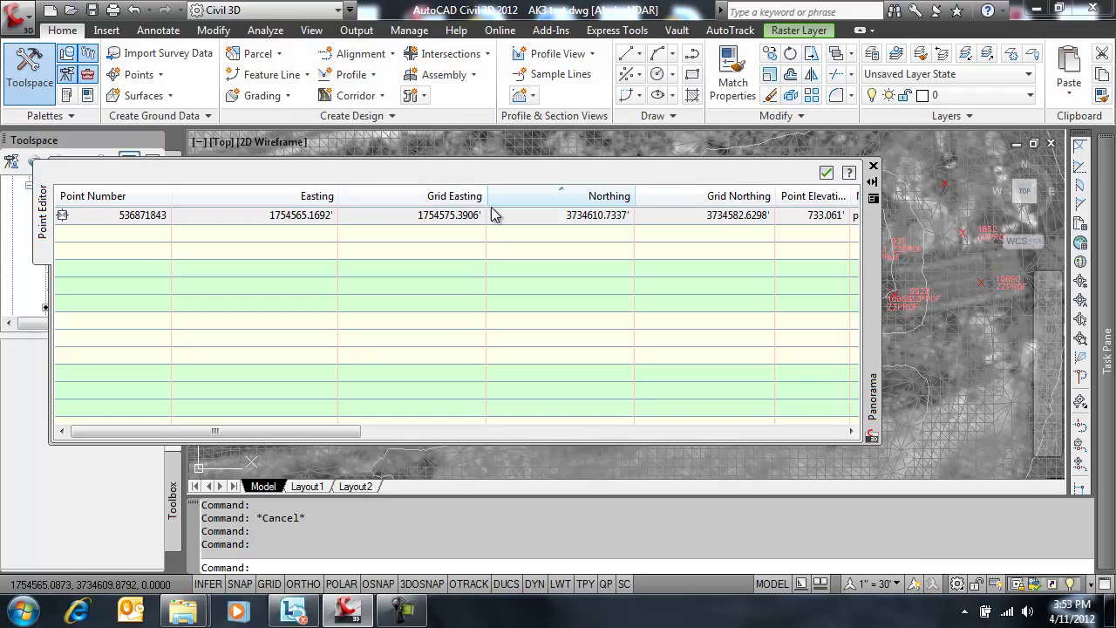
pyautogui.click(411, 199)
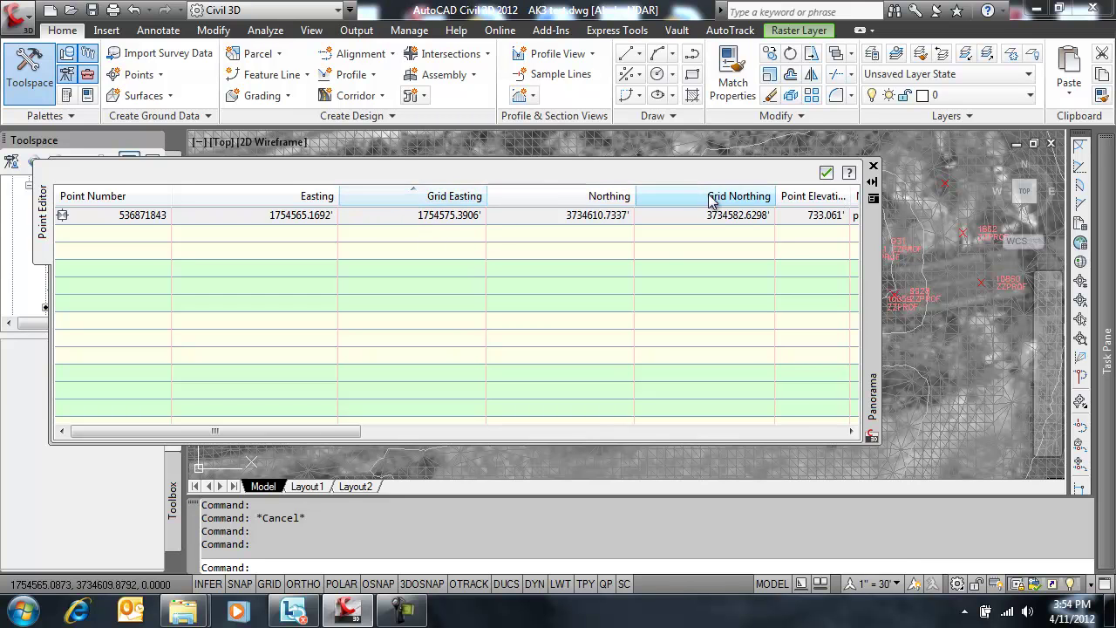
pyautogui.click(710, 199)
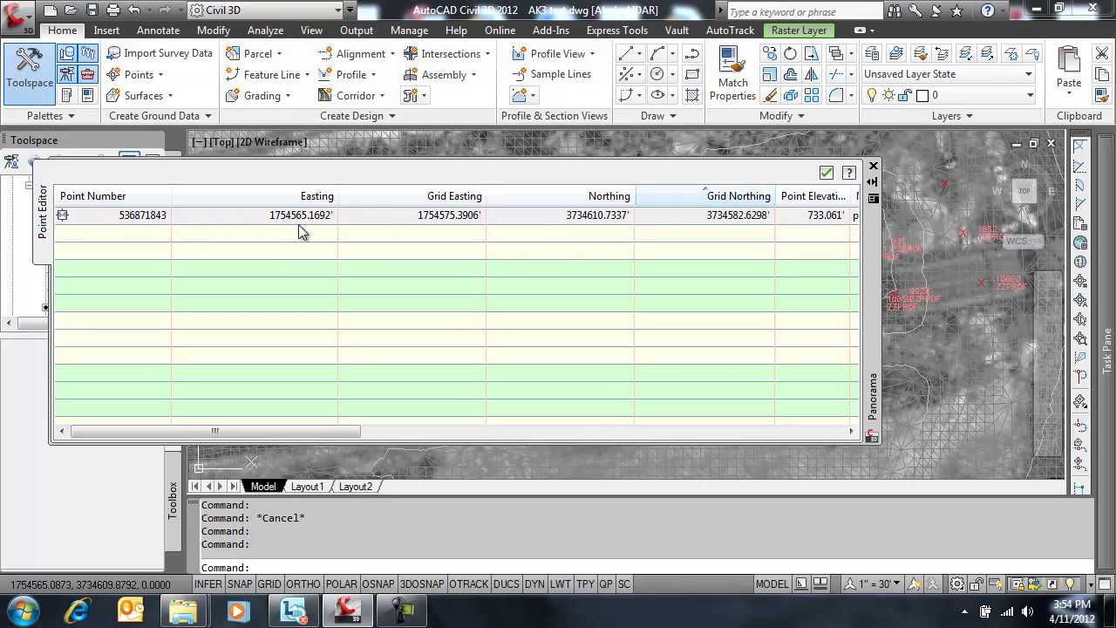
# - Close the Point Editor, open AK3 test's Drawing Settings and uncheck Apply transform settings
pyautogui.click(825, 172)
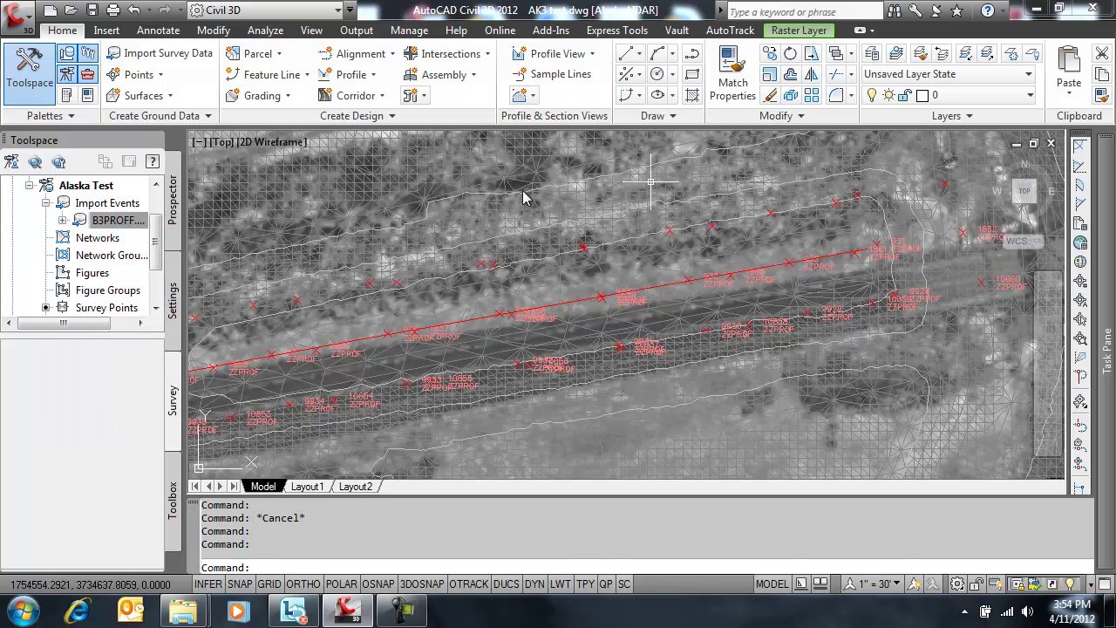
pyautogui.click(115, 220)
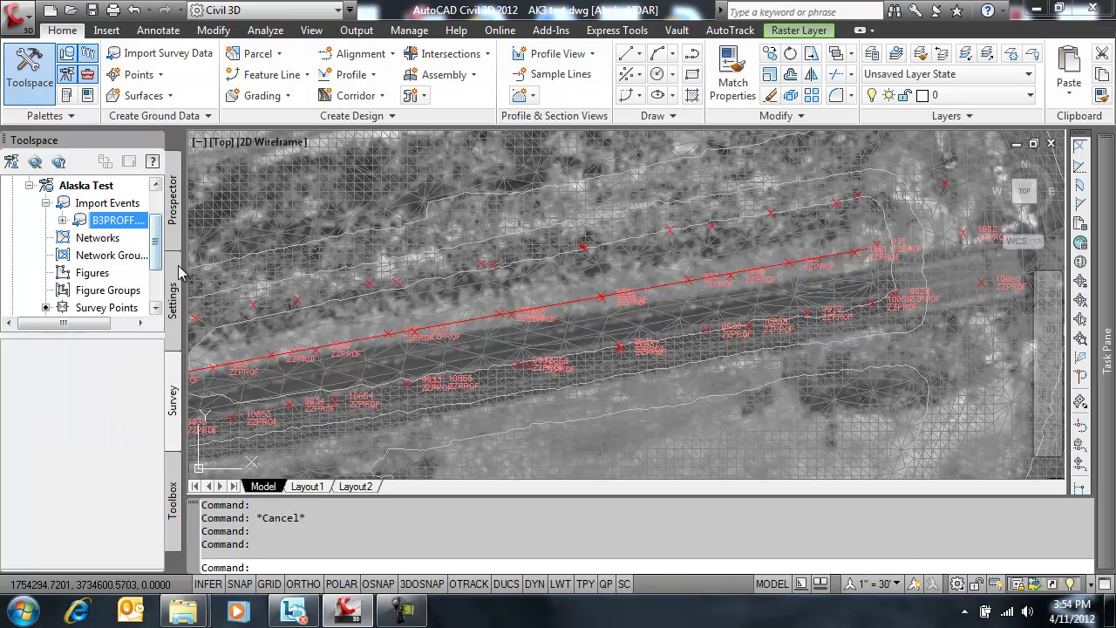
pyautogui.click(177, 275)
pyautogui.rightClick(85, 207)
pyautogui.click(135, 218)
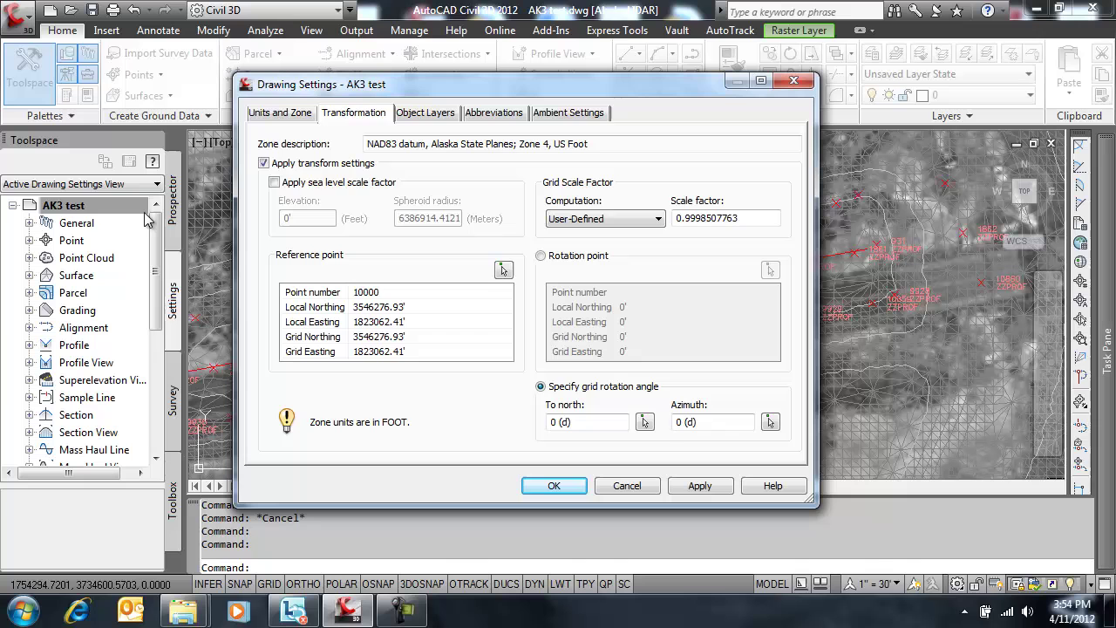
pyautogui.click(265, 164)
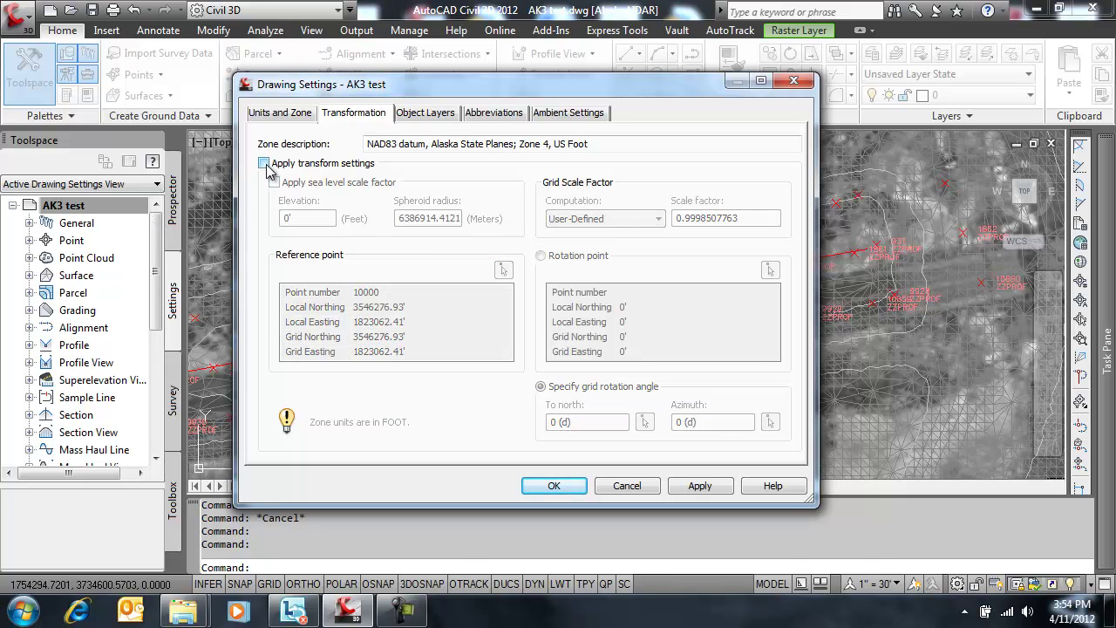